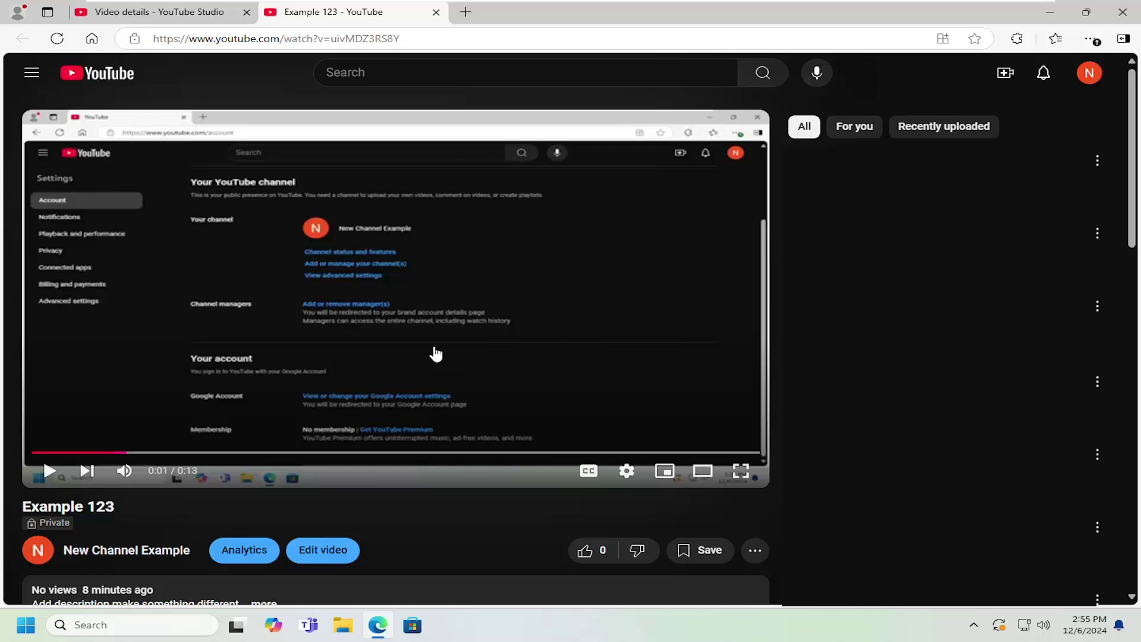
# Show the save options for Example 123, adding it to Watch later and then removing it.
pyautogui.click(691, 554)
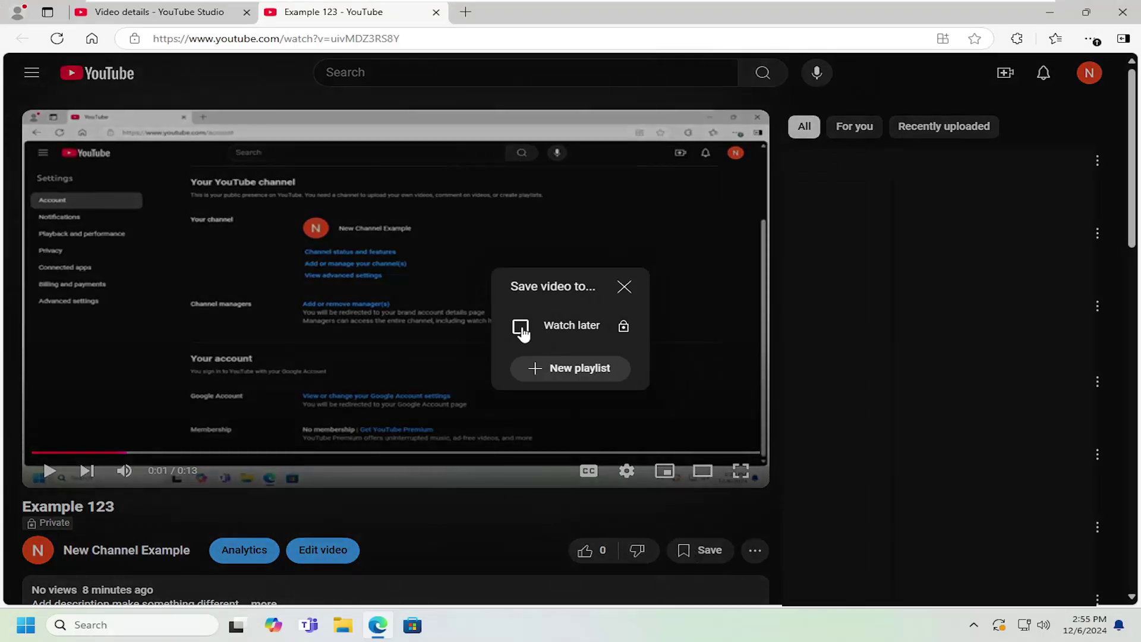
pyautogui.click(522, 330)
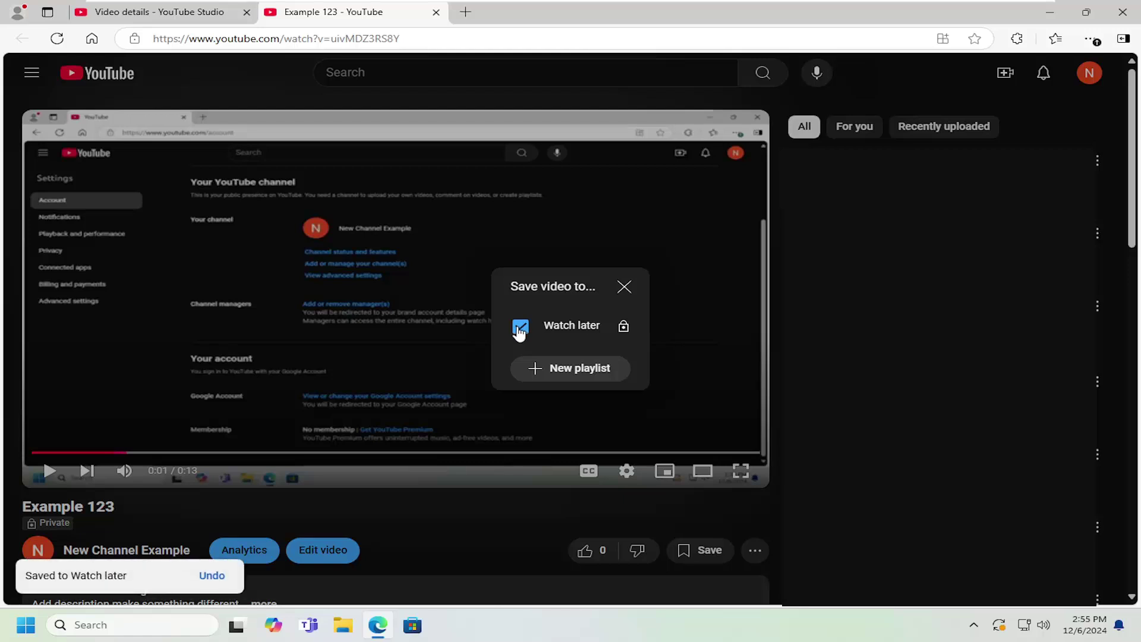
pyautogui.click(520, 332)
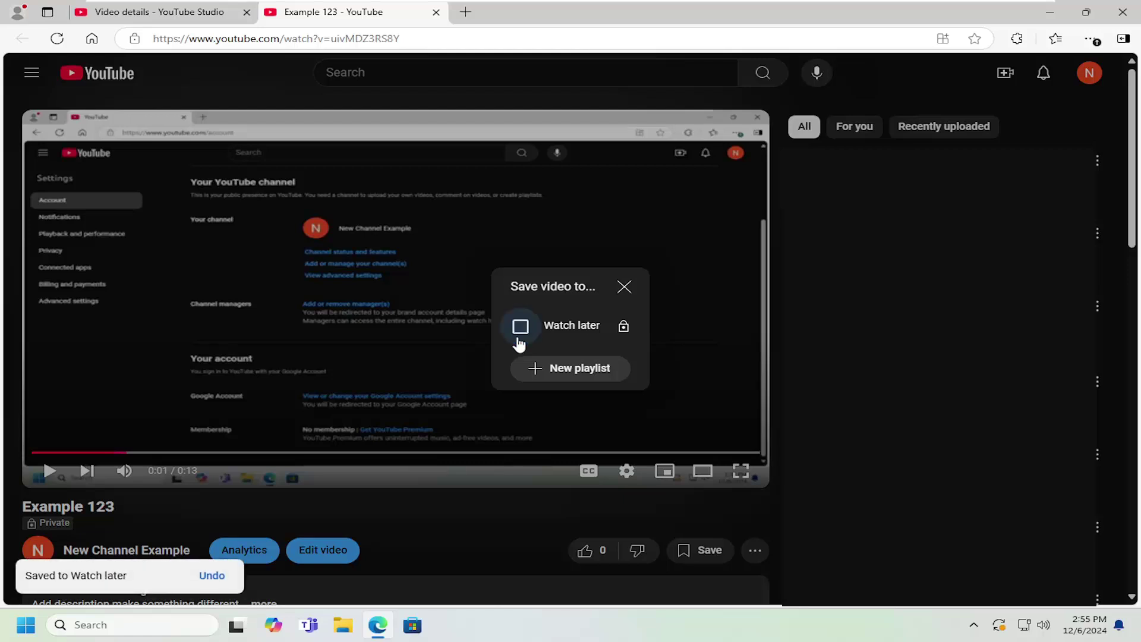
# Set up a new playlist titled 'Favorites' with Private visibility.
pyautogui.click(581, 373)
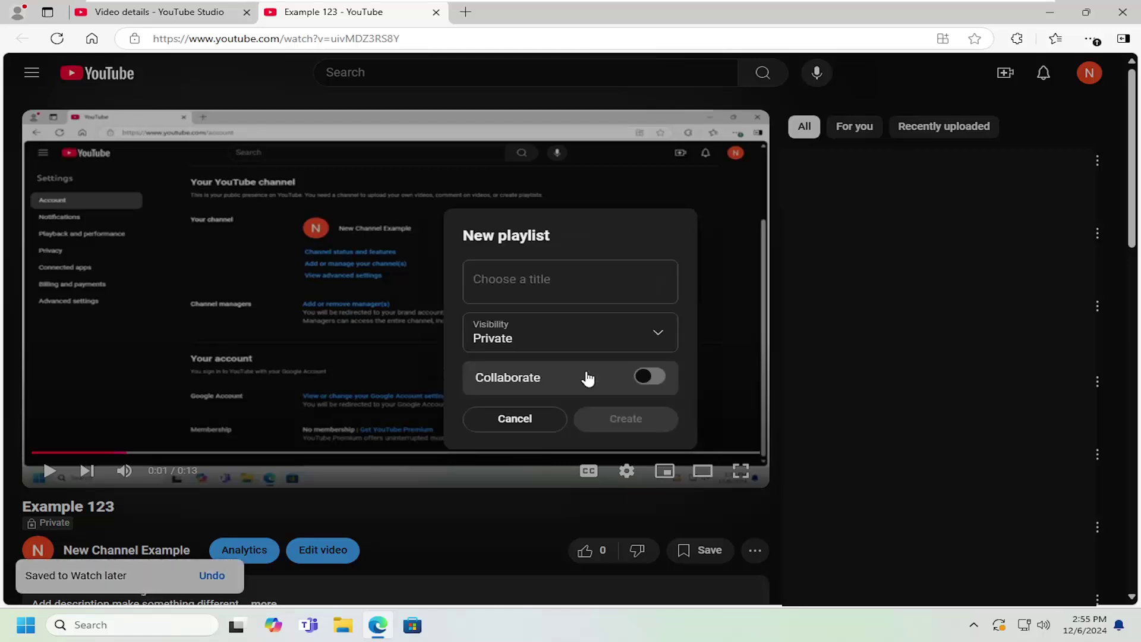
pyautogui.click(524, 284)
pyautogui.write('Favorites')
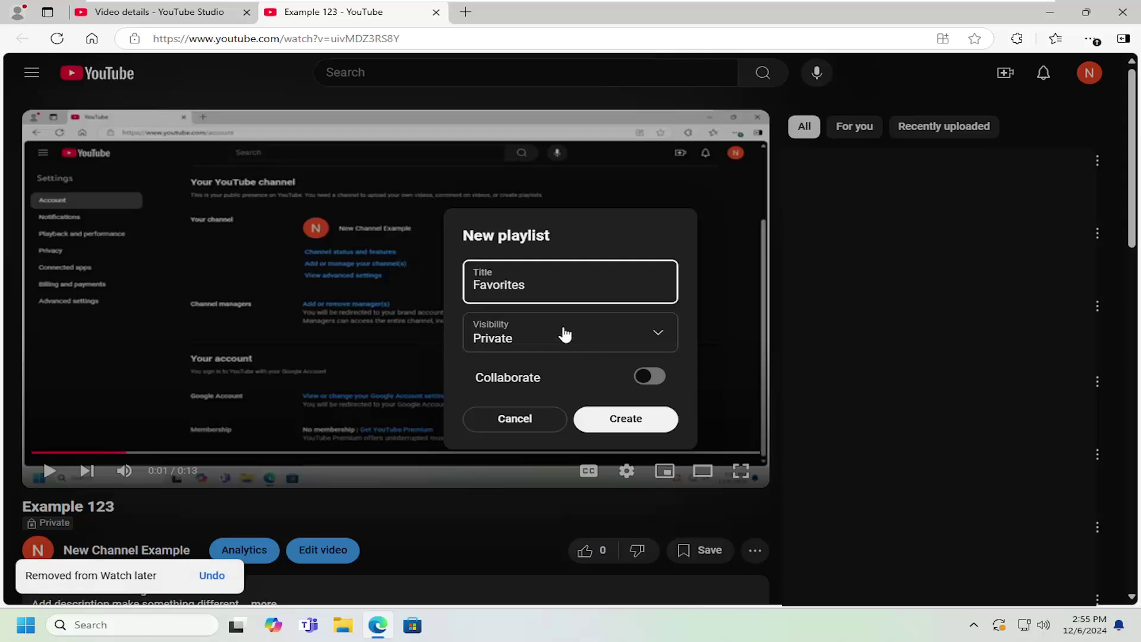
pyautogui.click(562, 335)
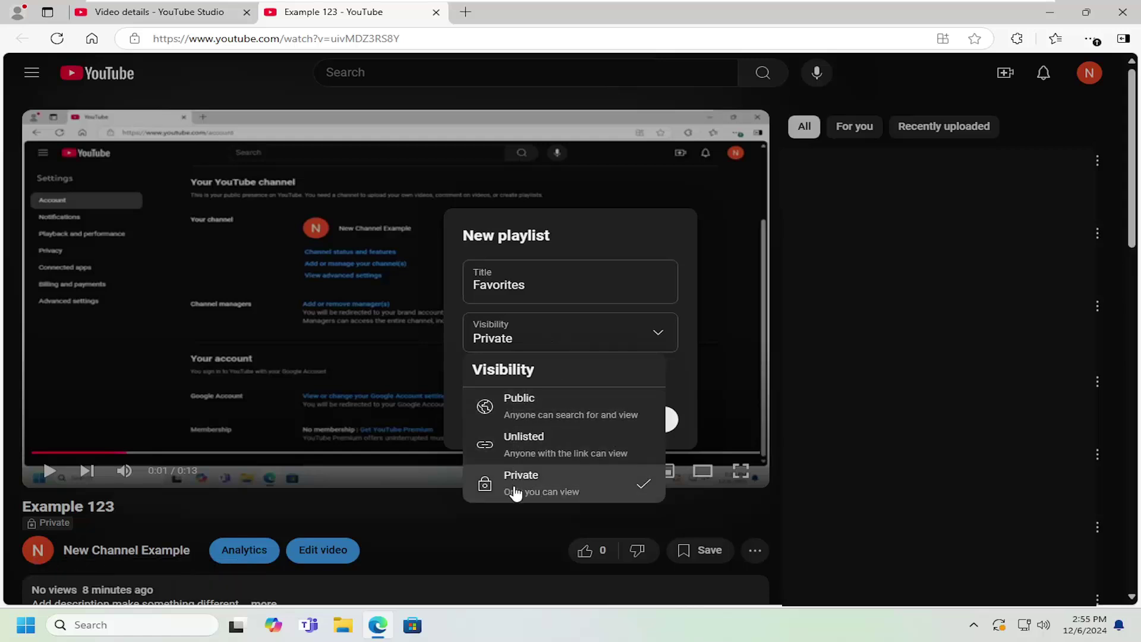
pyautogui.click(688, 392)
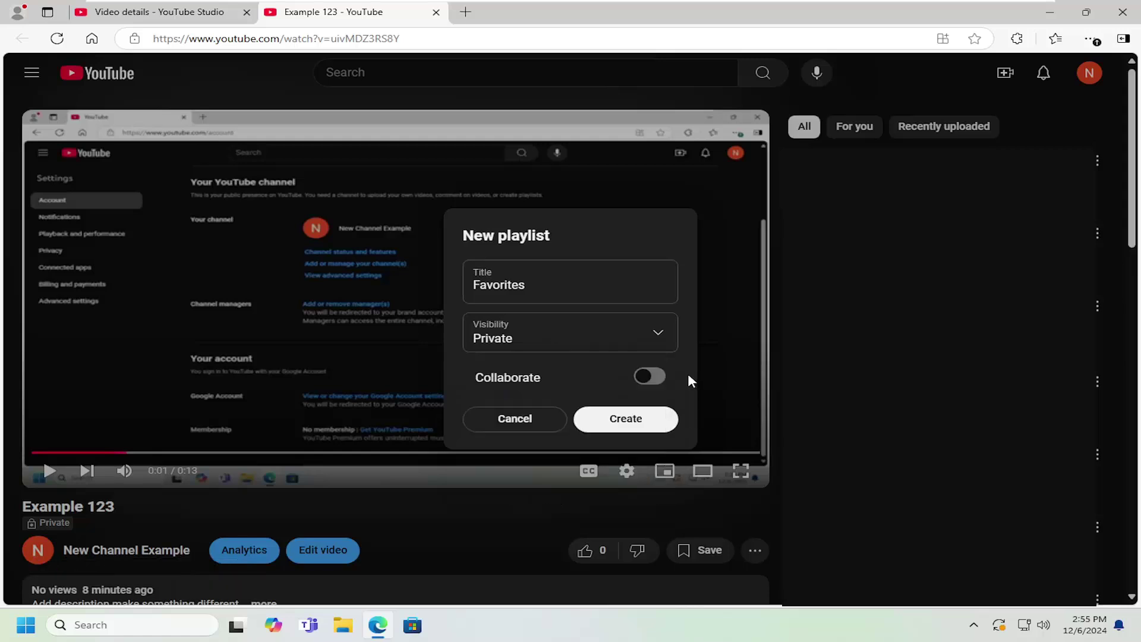
pyautogui.click(553, 284)
pyautogui.click(565, 343)
pyautogui.click(631, 278)
# Create the Favorites playlist with Example 123, then play it from the Playlists page.
pyautogui.click(625, 418)
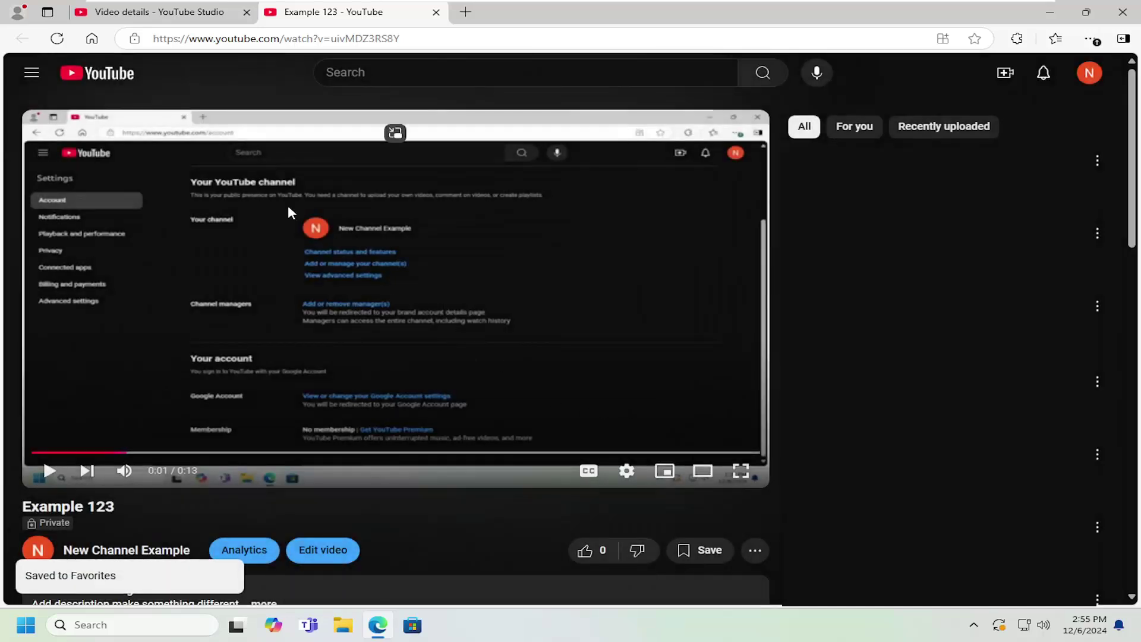
pyautogui.click(32, 73)
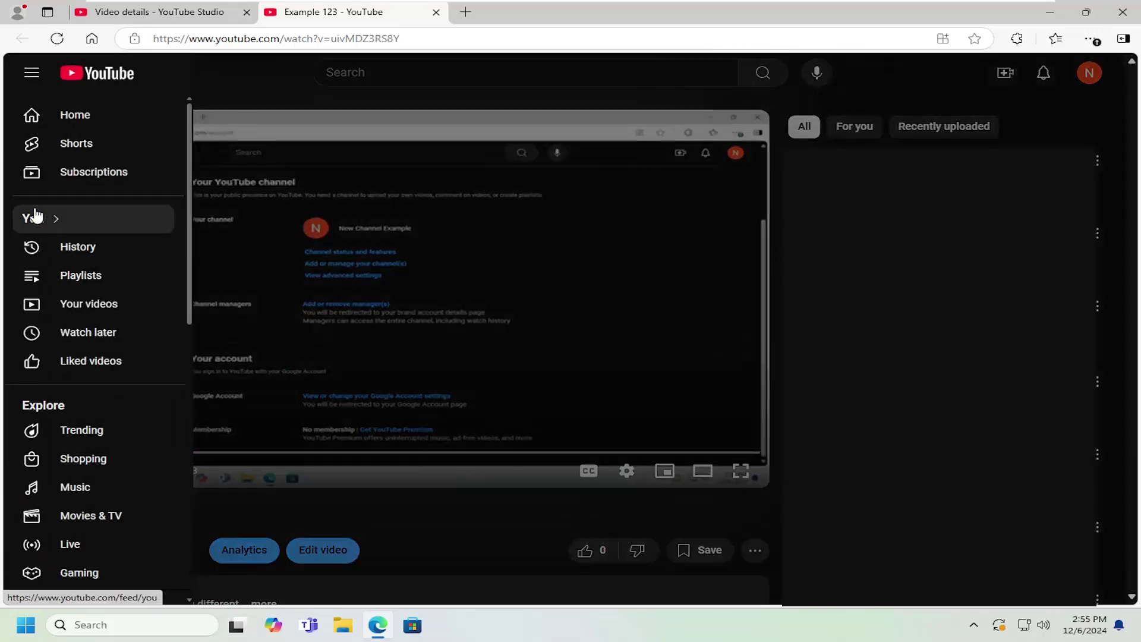
pyautogui.click(69, 279)
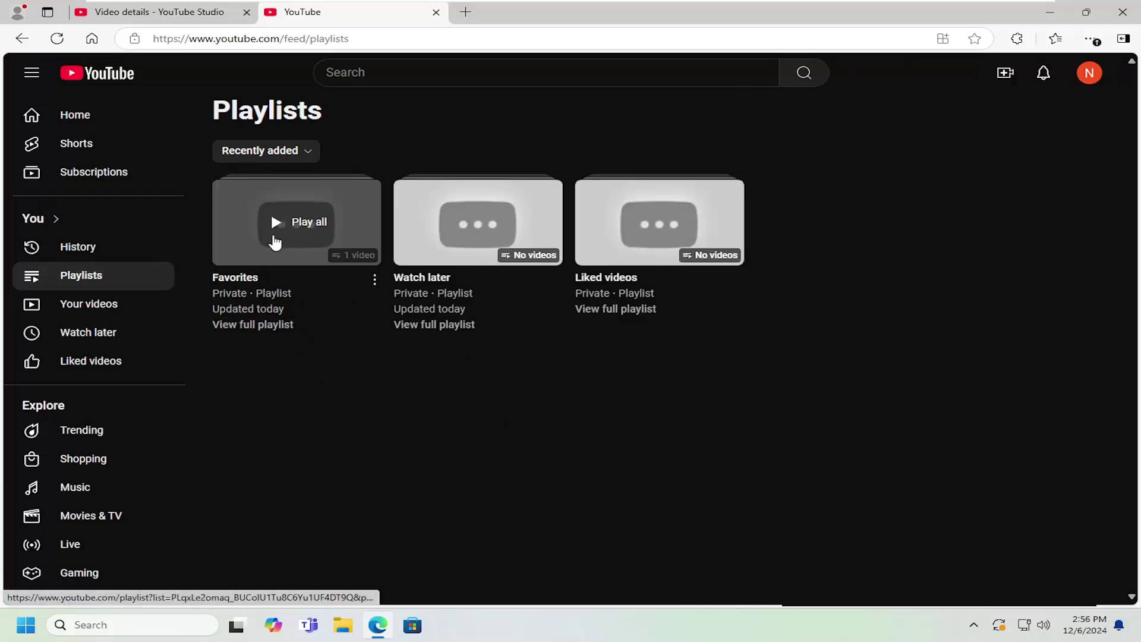
pyautogui.click(275, 229)
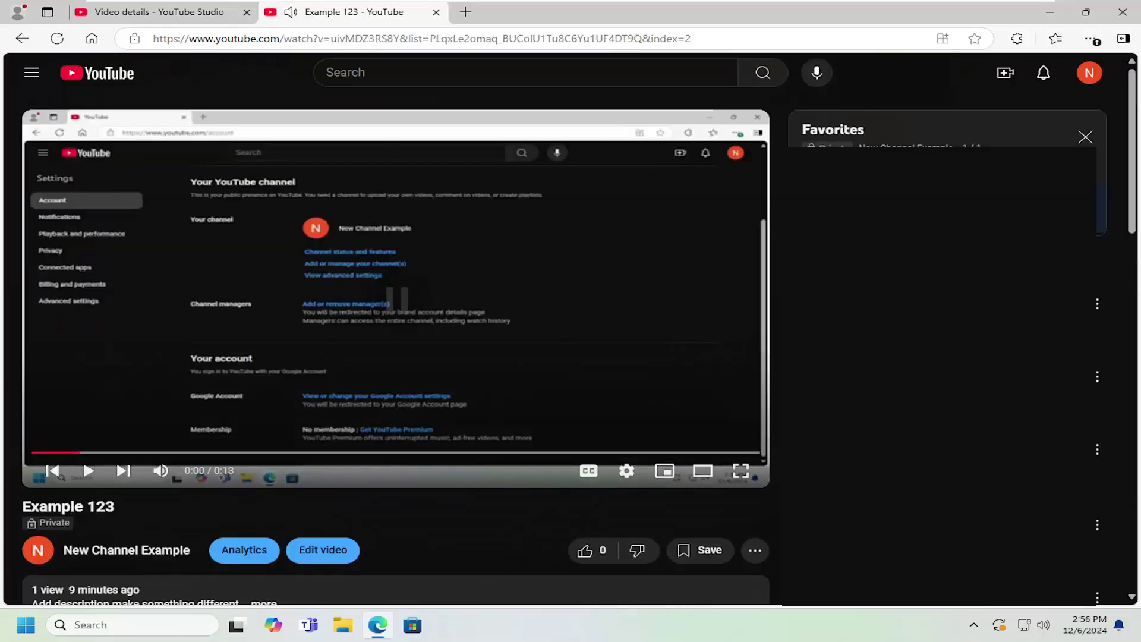